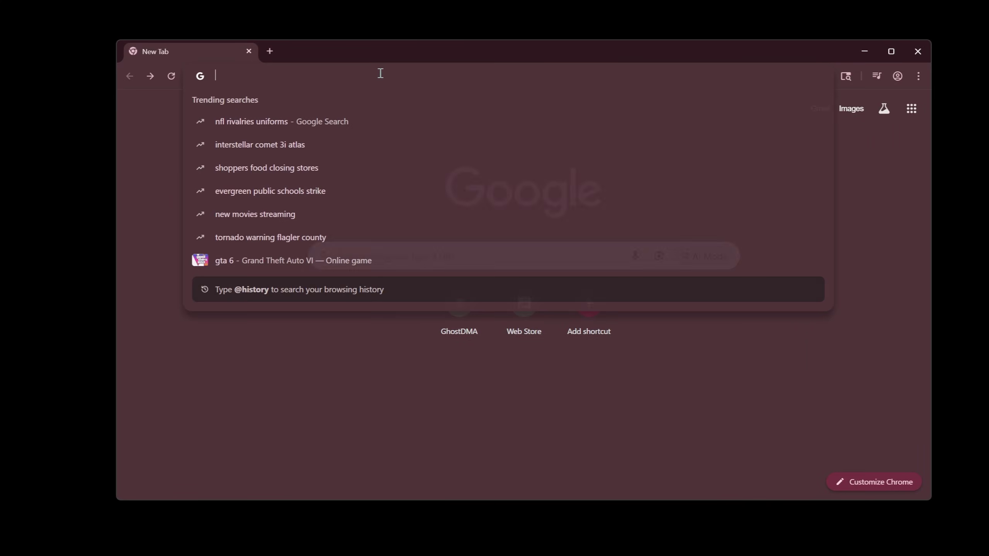
Step: Go to ghostdma.com and open the Toolset download link in the site's footer
type("ghostdma")
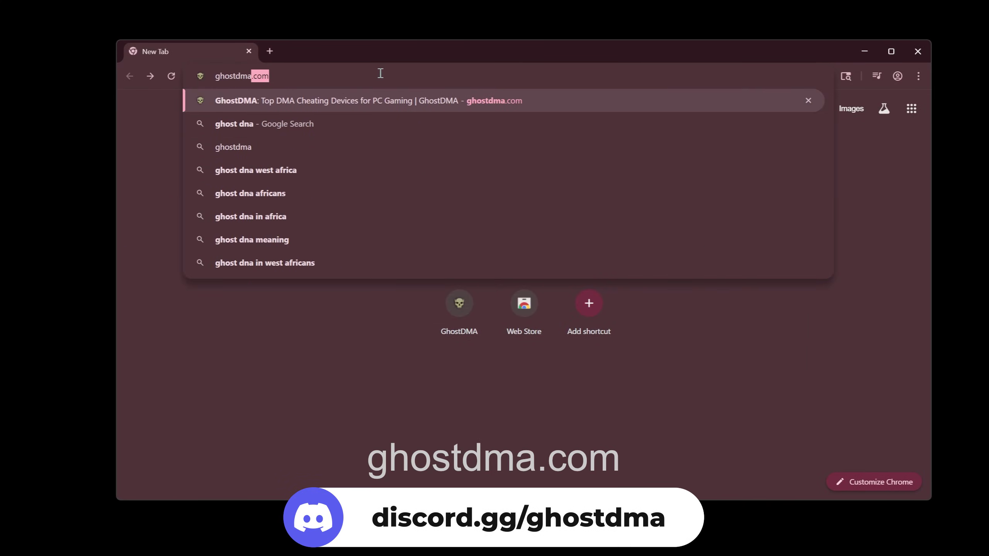
type(".com")
key("Return")
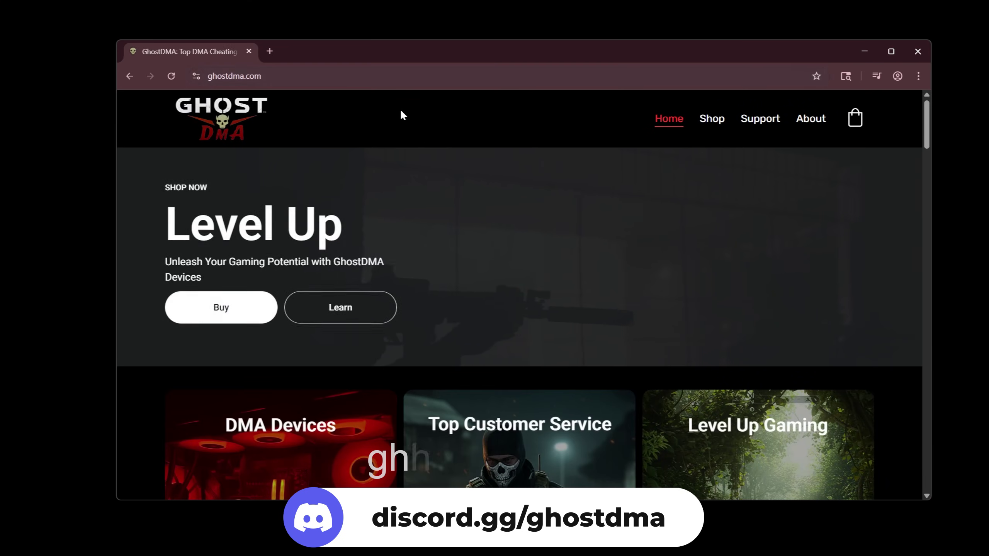
scroll(557, 235, "down", 20)
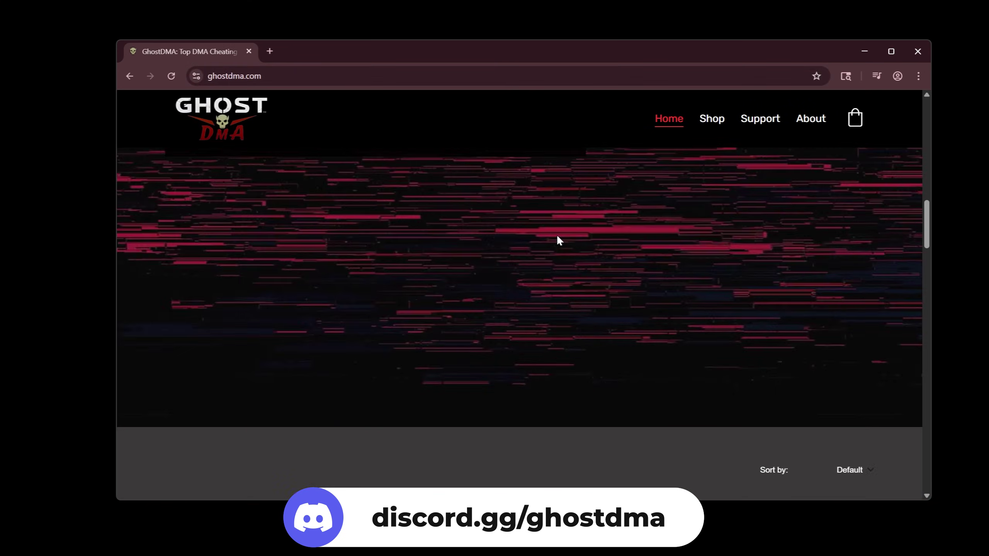
scroll(560, 245, "down", 10)
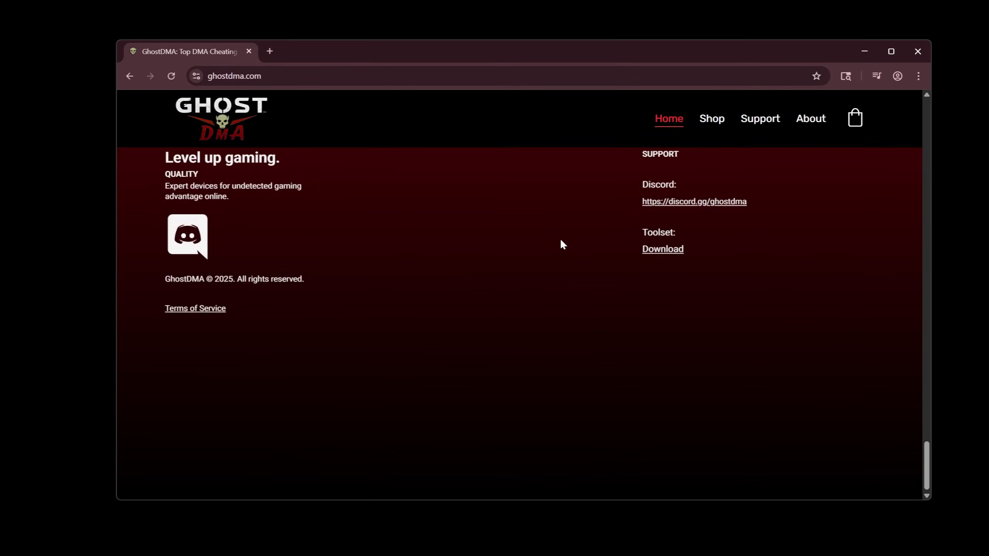
left_click_drag(673, 231, 630, 231)
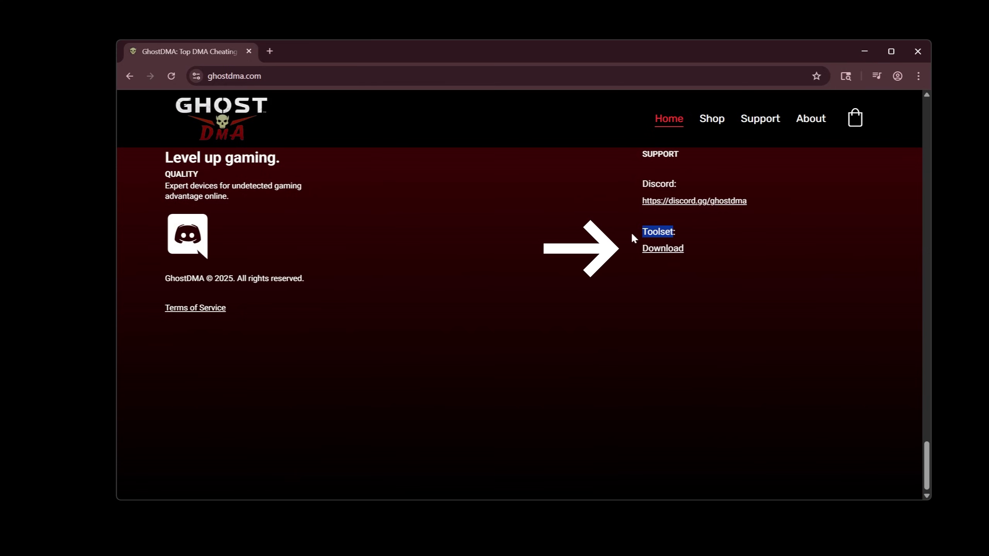
left_click(654, 249)
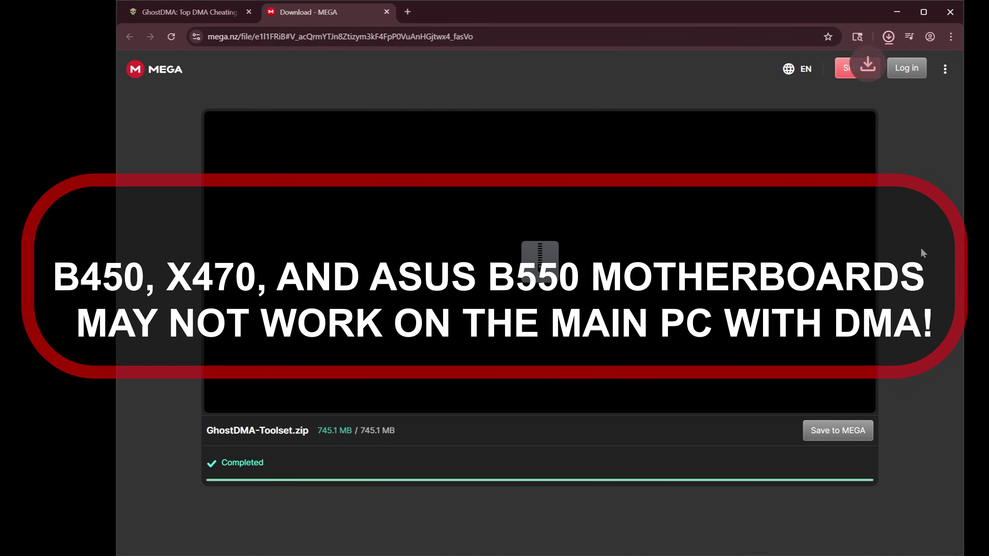
Step: Extract the downloaded GhostDMA-Toolset.zip into a GhostDMA-Toolset folder in Downloads without showing the extracted files, and delete the zip
mouse_move(839, 67)
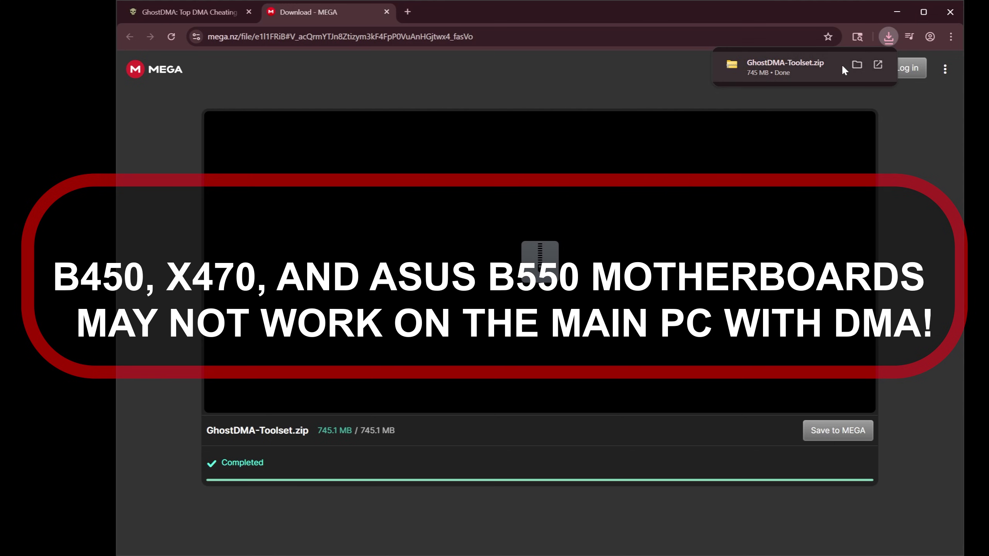
left_click(852, 63)
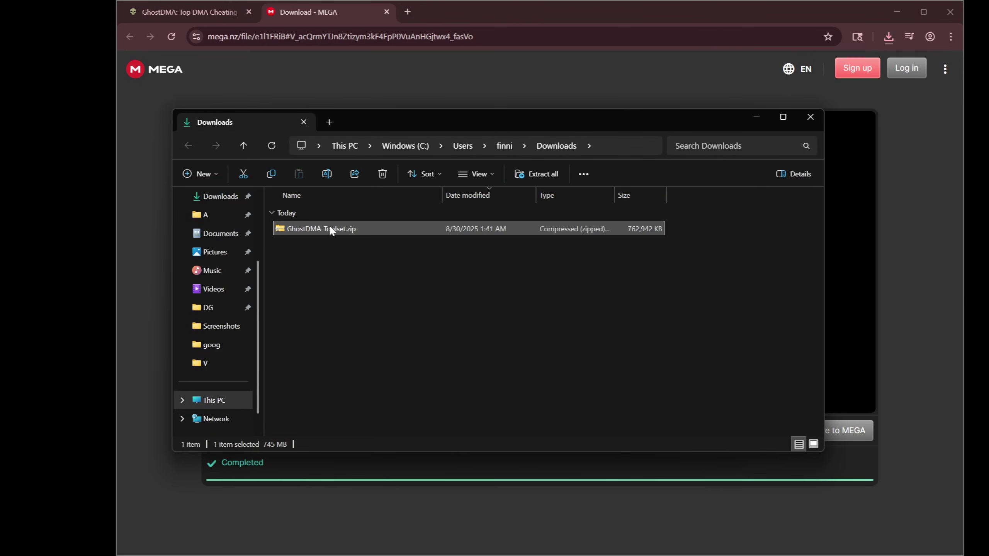
right_click(330, 230)
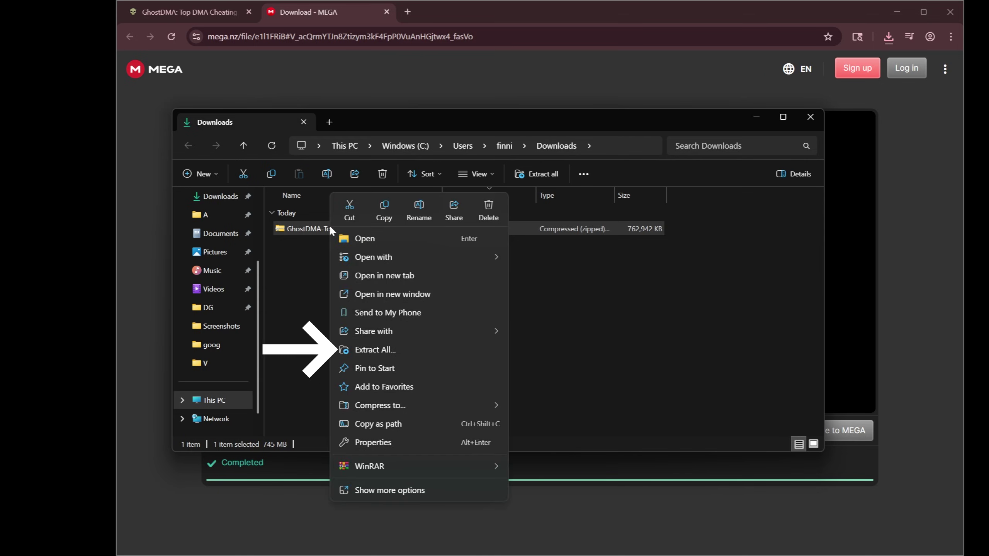
left_click(370, 351)
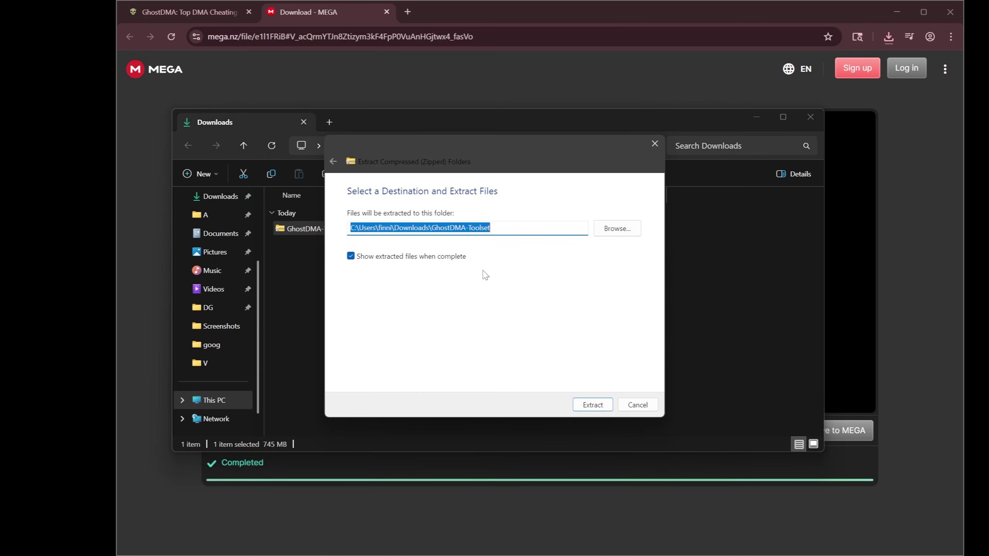
left_click(352, 257)
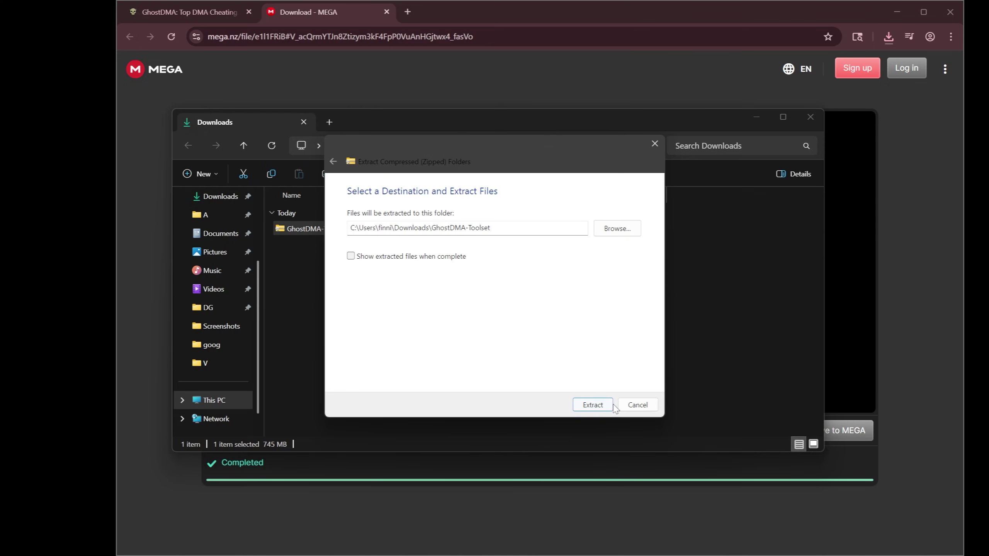
left_click(595, 406)
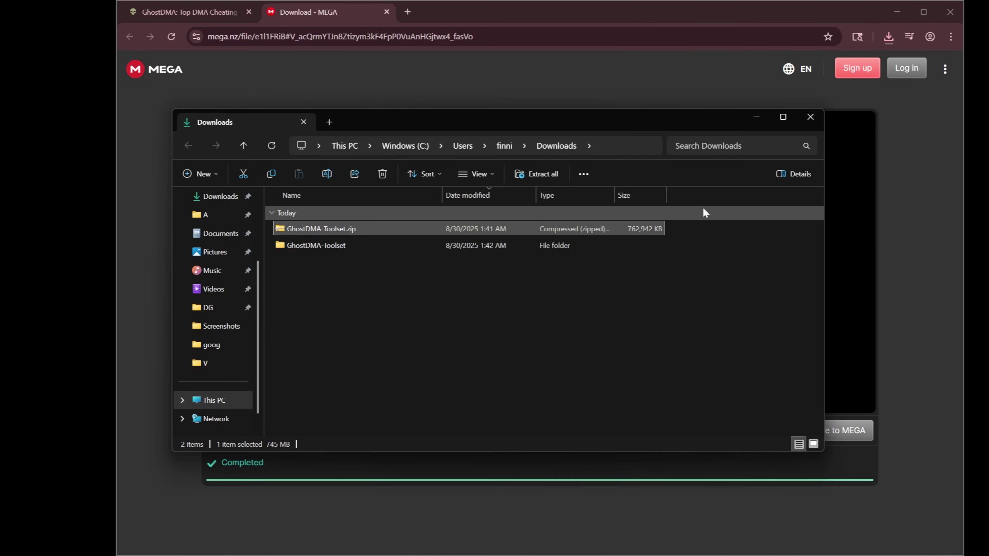
right_click(352, 232)
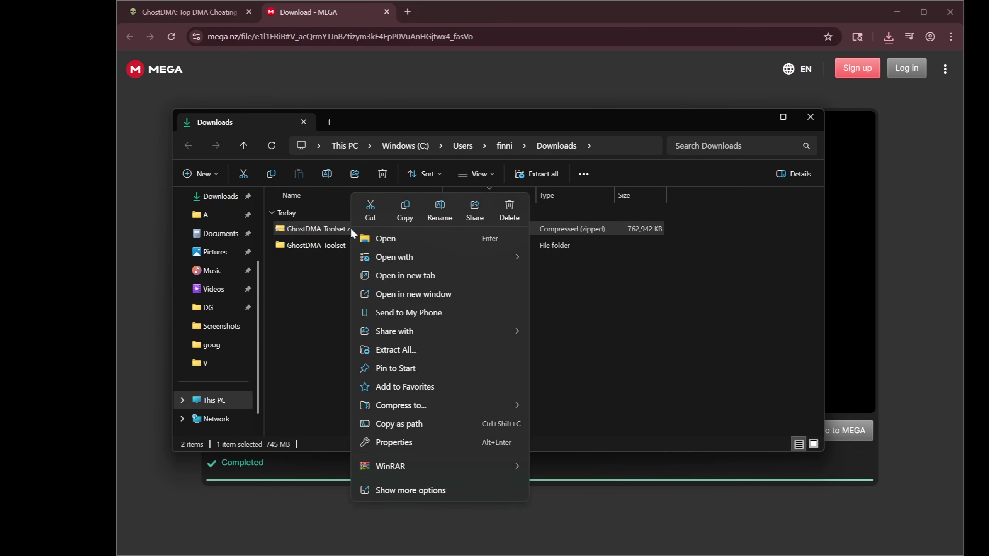
left_click(504, 210)
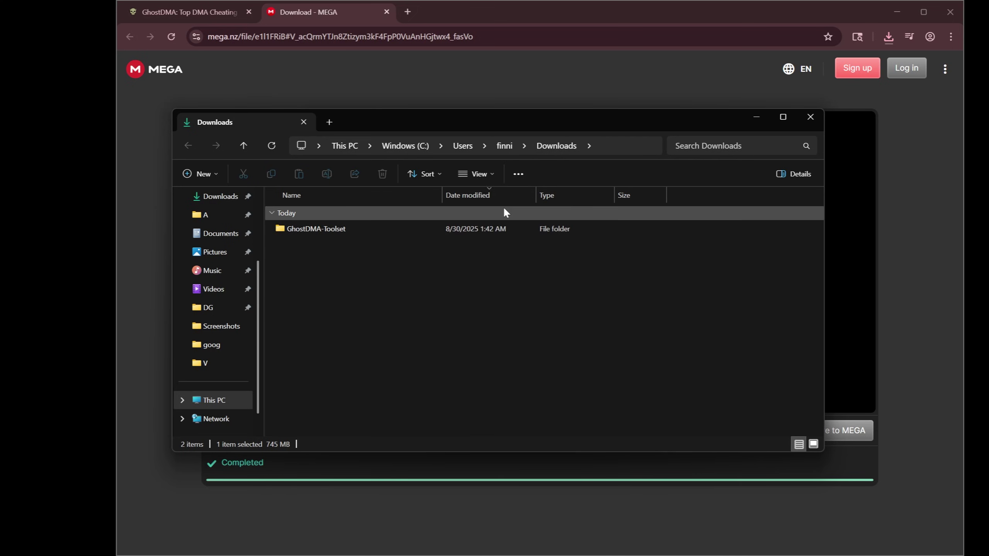
Step: Install WinRAR to C:\Program Files\WinRAR using Winrar.exe from the toolset's "Cheese PC - 2nd PC" drivers folder
double_click(327, 230)
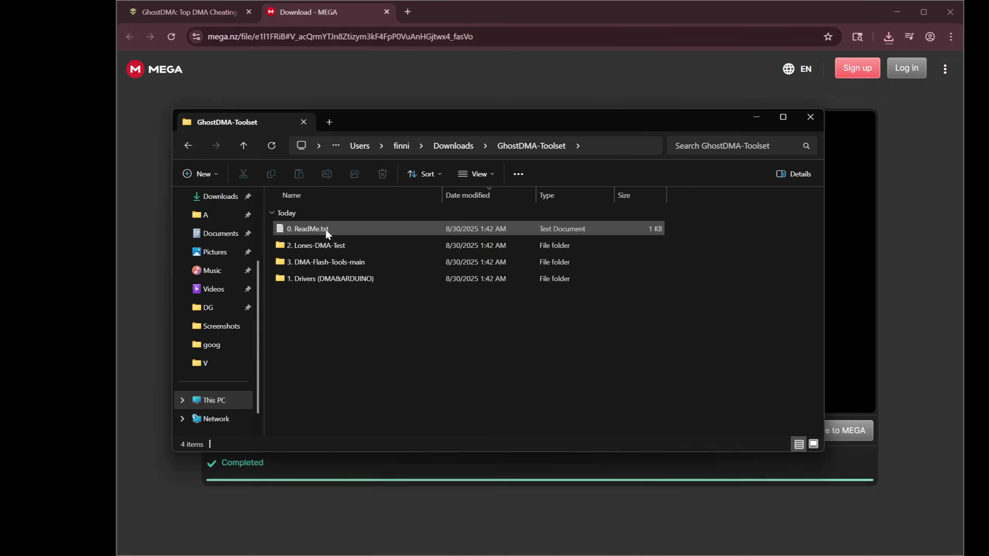
double_click(335, 280)
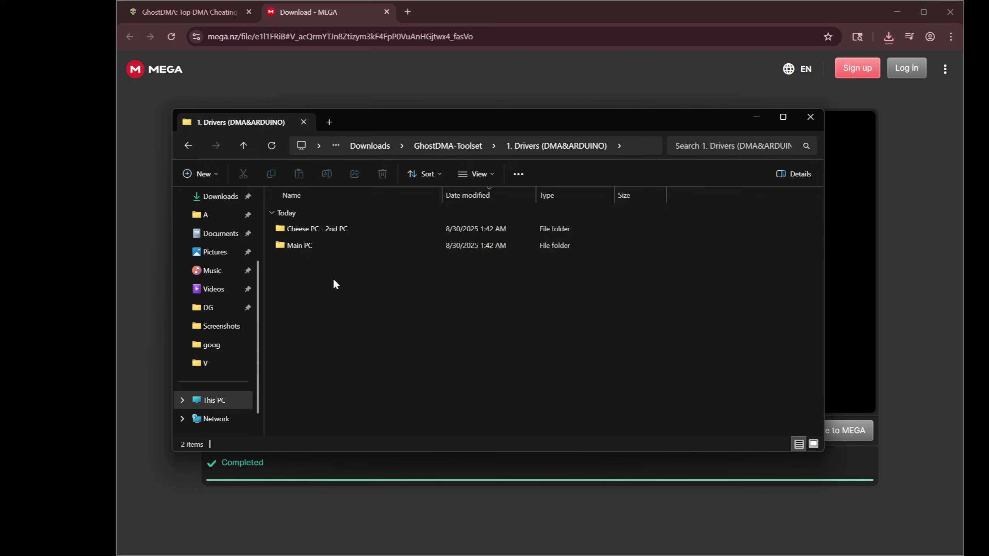
double_click(319, 228)
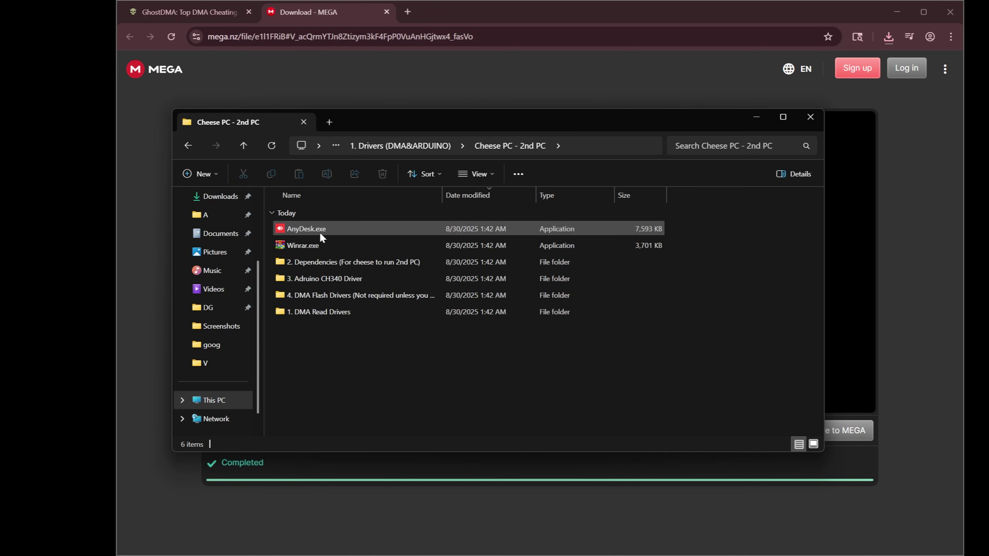
mouse_move(319, 234)
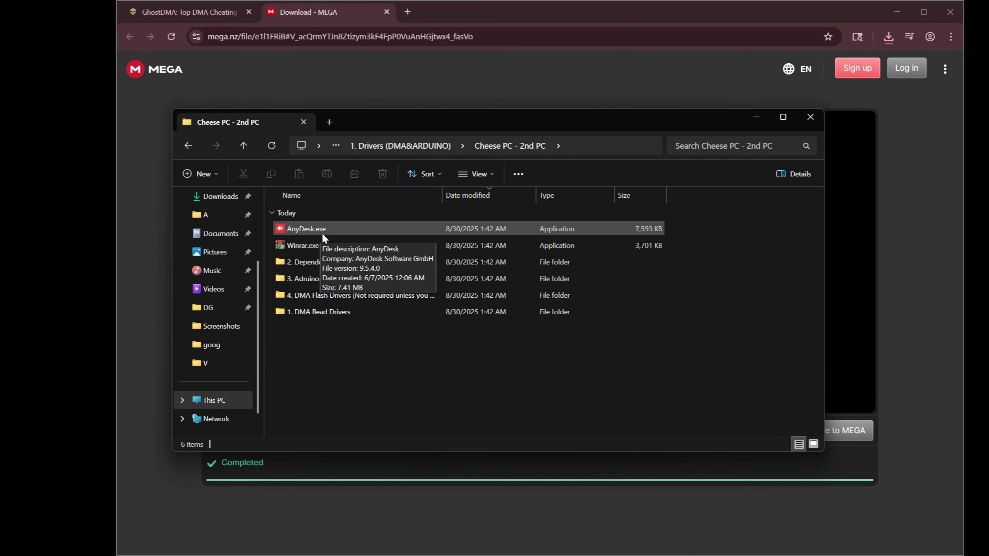
left_click(306, 245)
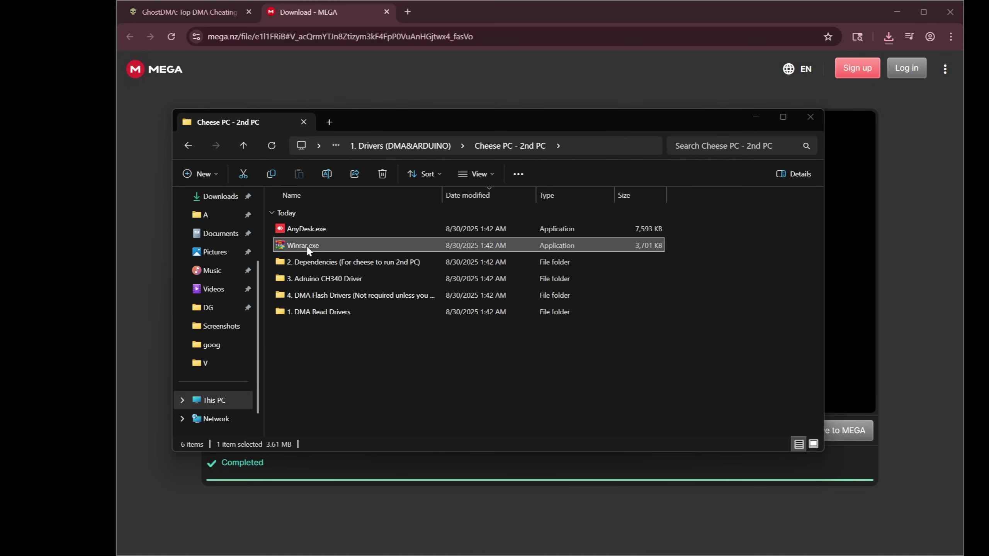
double_click(306, 244)
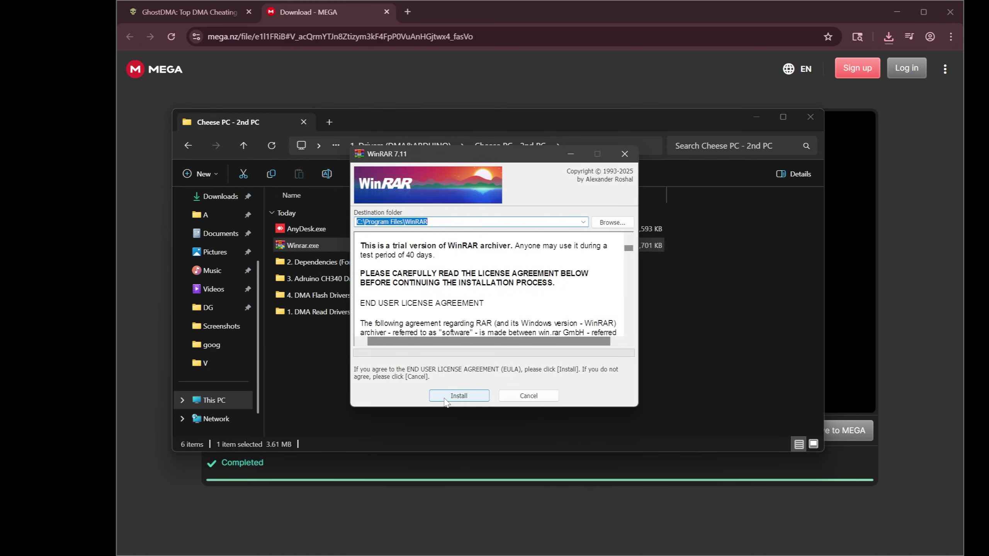
left_click(446, 396)
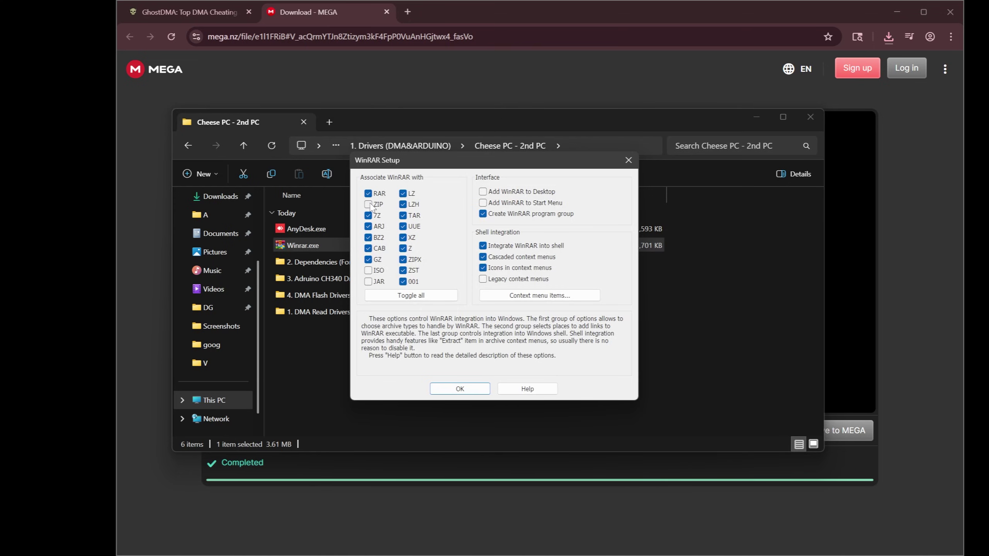
left_click(449, 388)
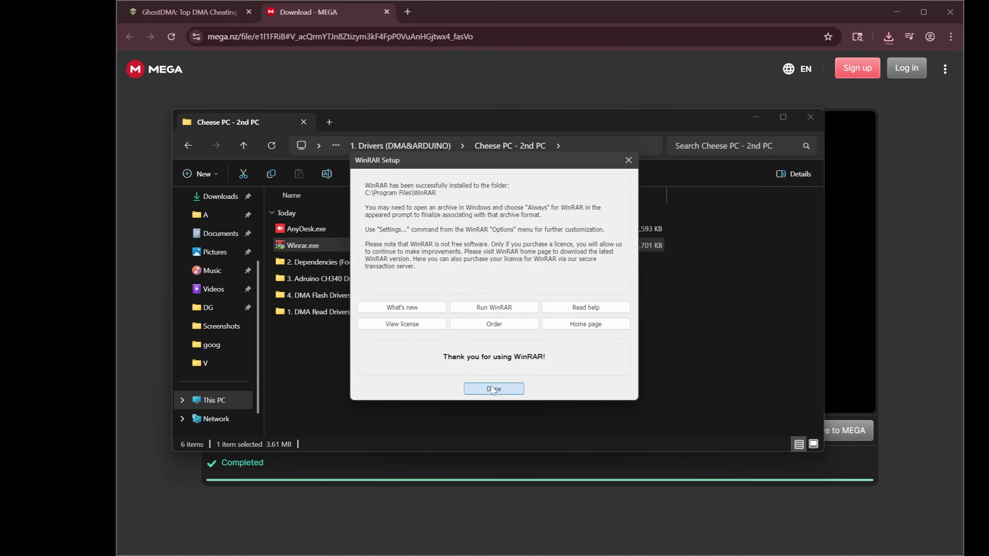
left_click(493, 388)
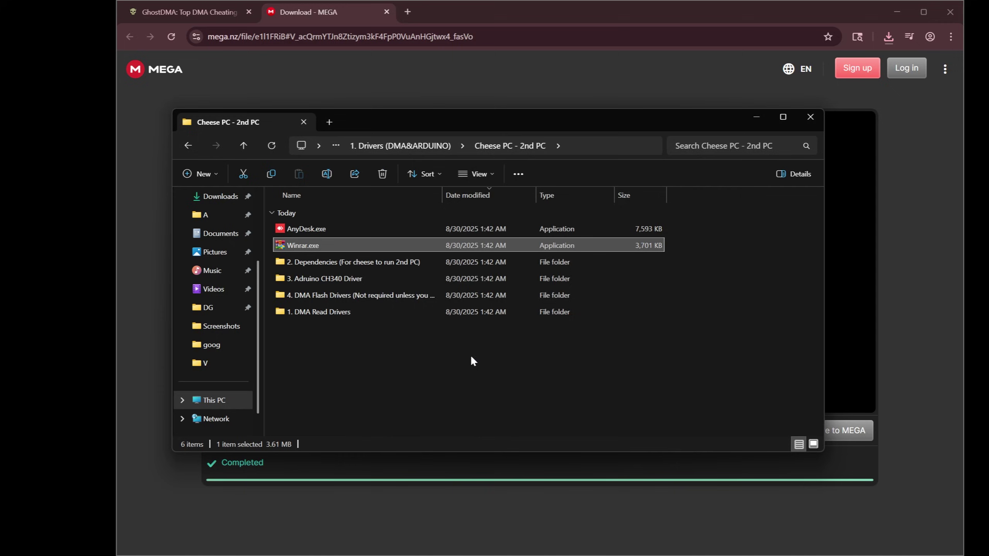
Step: Install the FTDI driver by running ftd3.exe from the "1. DMA Read Drivers" folder, and close the installer
double_click(387, 311)
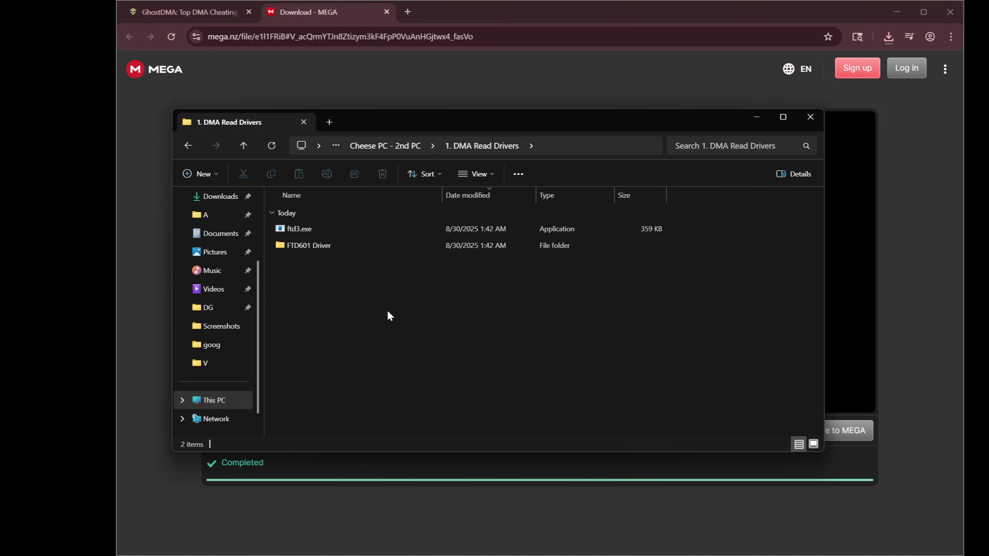
double_click(298, 230)
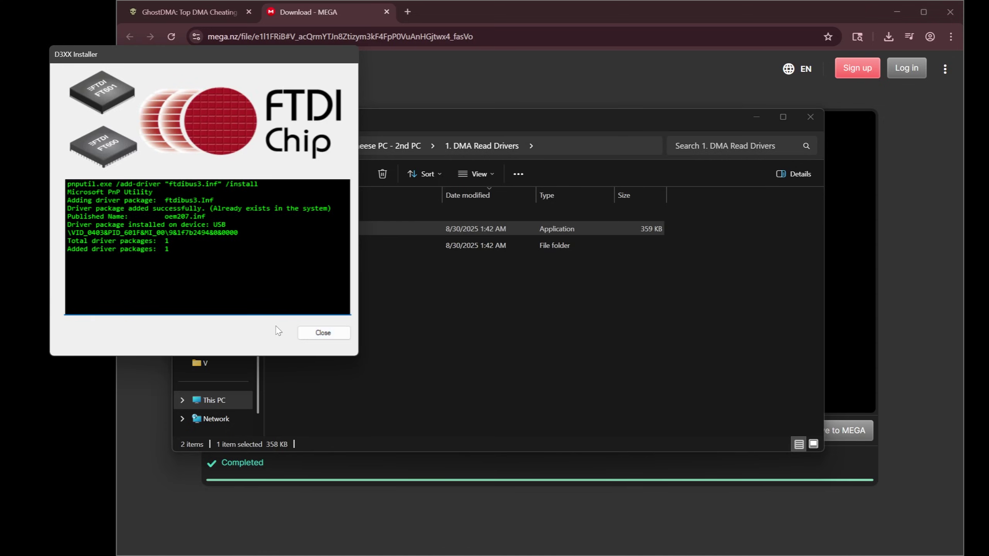
left_click(324, 333)
Step: Run install_all.bat from the Visual-C-Runtimes-All-in-One-Nov-2024 folder inside "2. Dependencies (For cheese to run 2nd PC)"
left_click(385, 141)
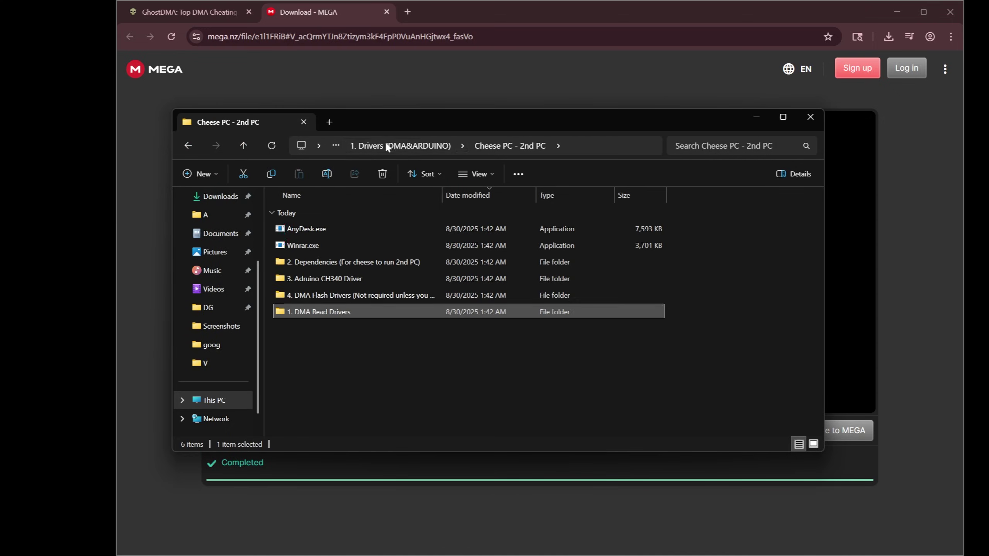
double_click(354, 265)
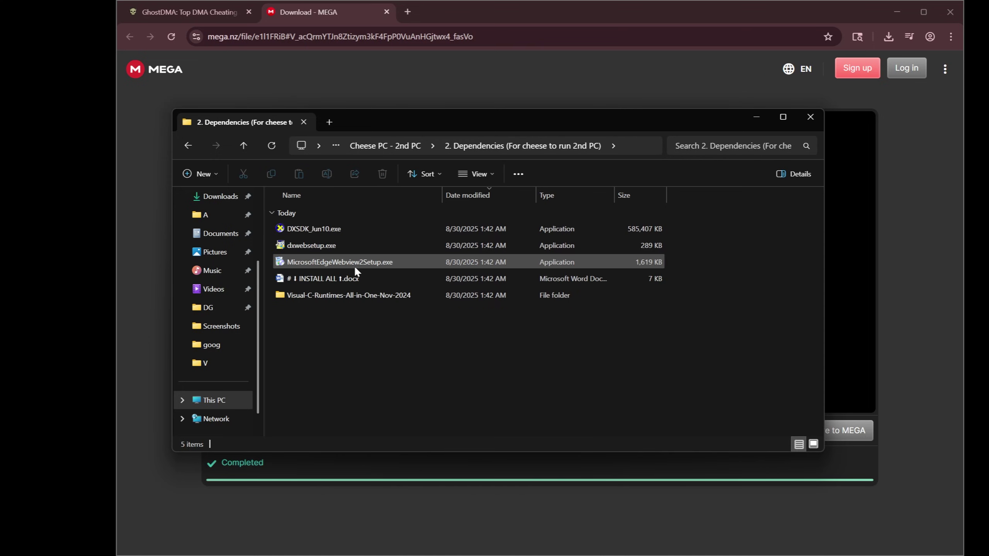
double_click(352, 294)
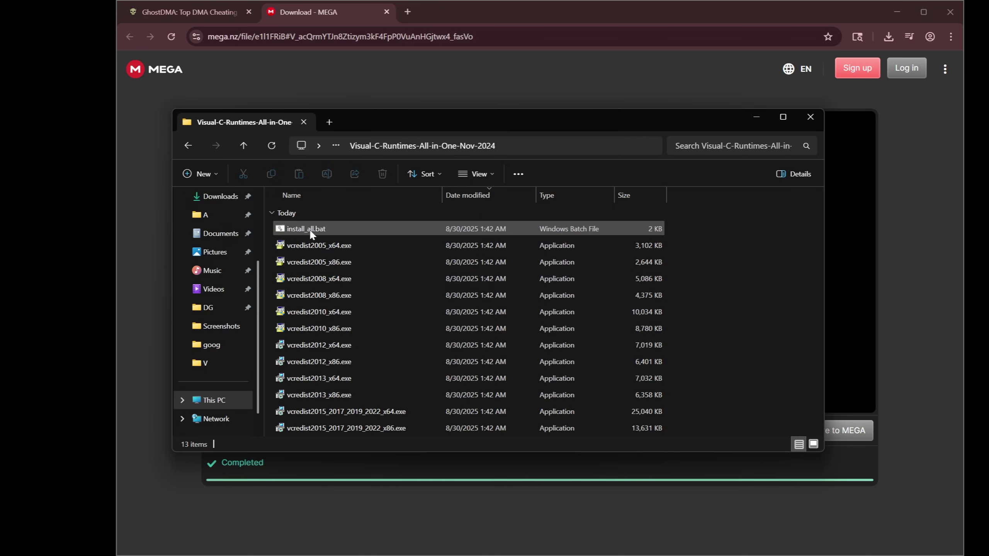
double_click(318, 229)
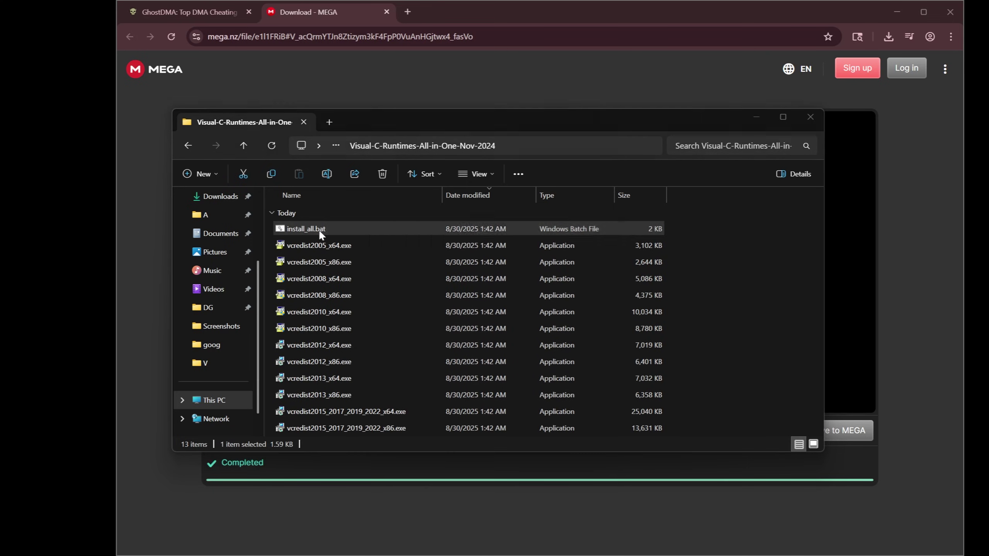
left_click(512, 297)
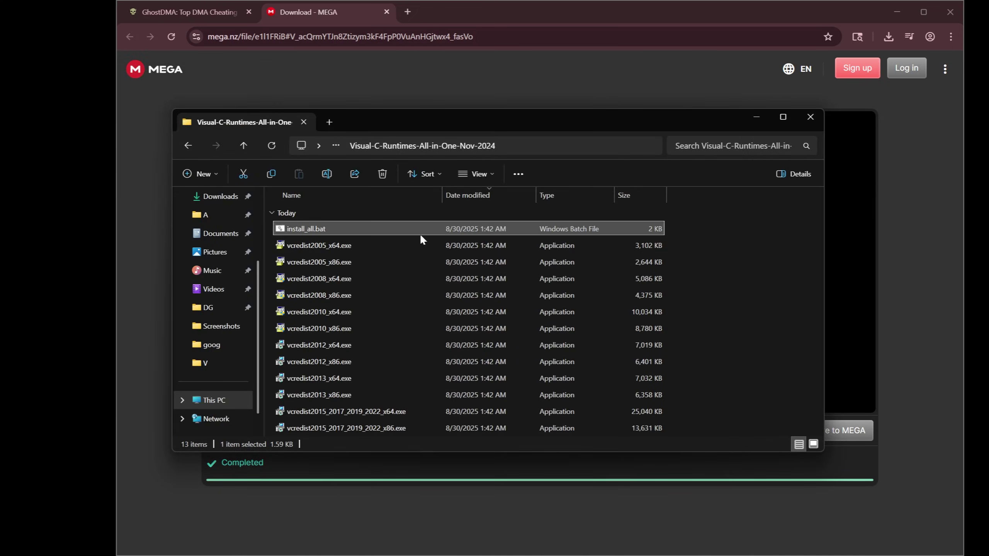
Step: Run MicrosoftEdgeWebview2Setup.exe from the "2. Dependencies" folder and close its setup window
key("alt+Left")
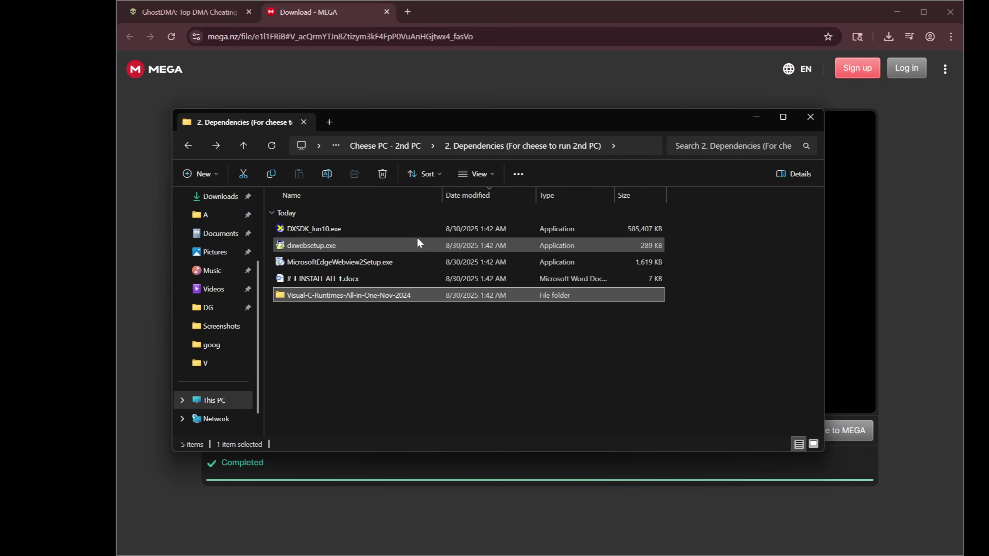
double_click(387, 262)
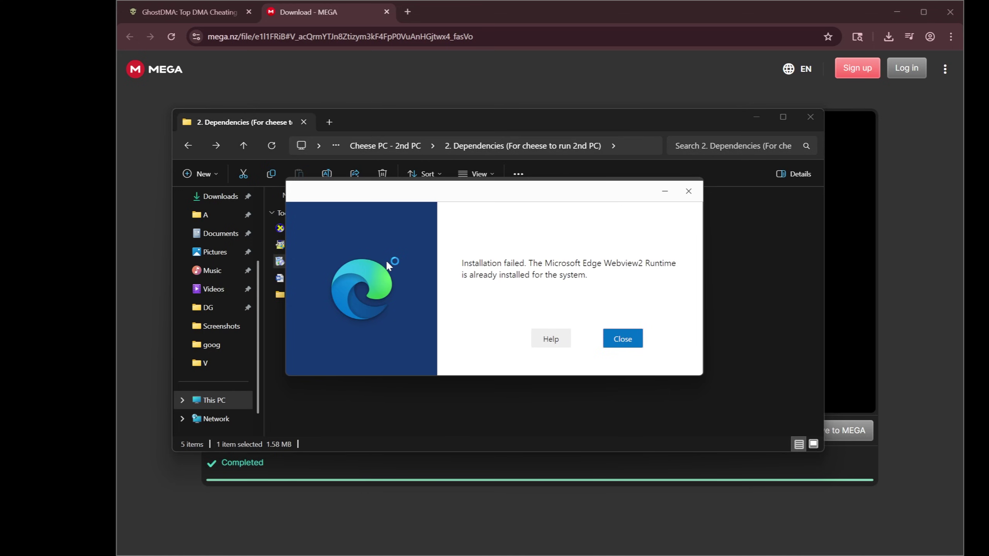
left_click(613, 342)
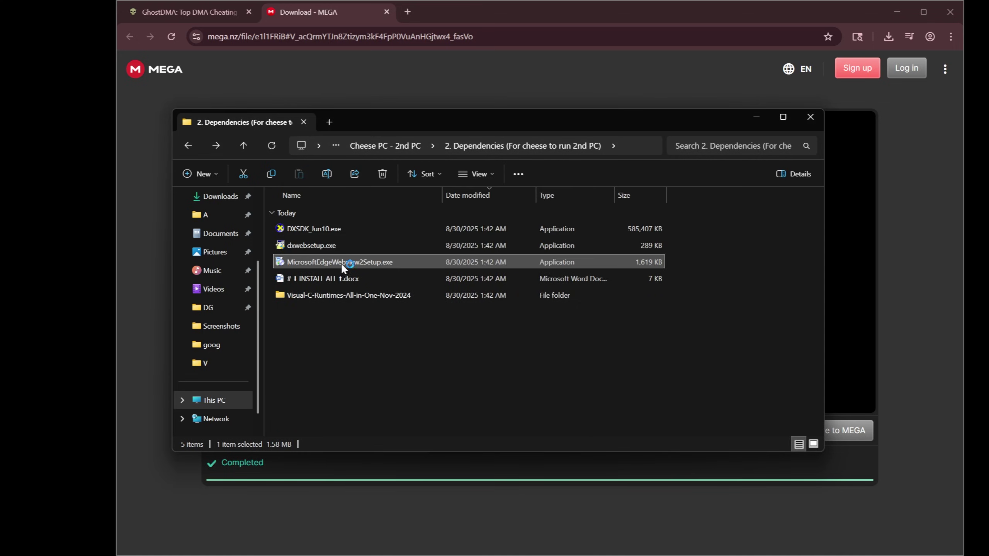
Step: Run dxwebsetup.exe from the "2. Dependencies" folder, accept the DirectX license agreement, and complete the setup wizard
double_click(313, 244)
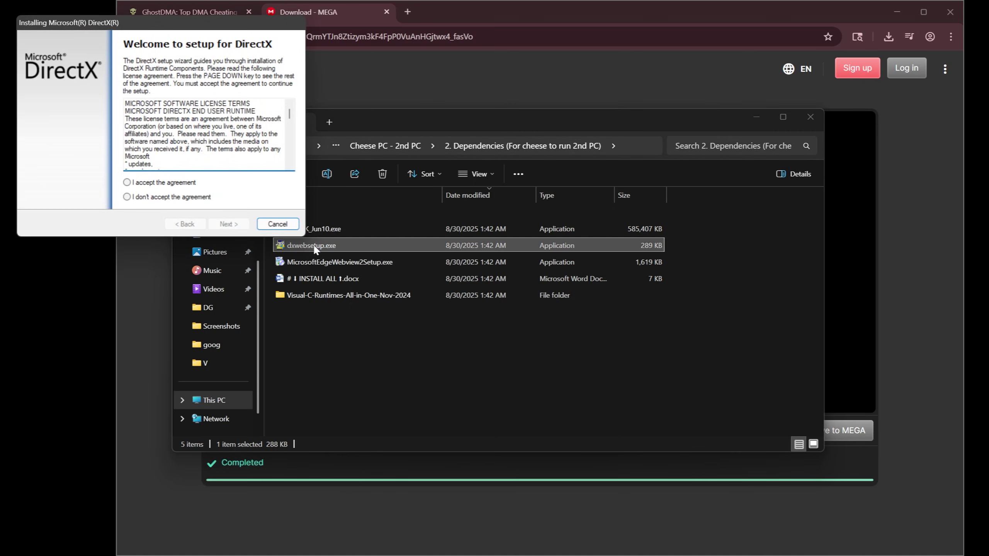
left_click(178, 184)
left_click(214, 225)
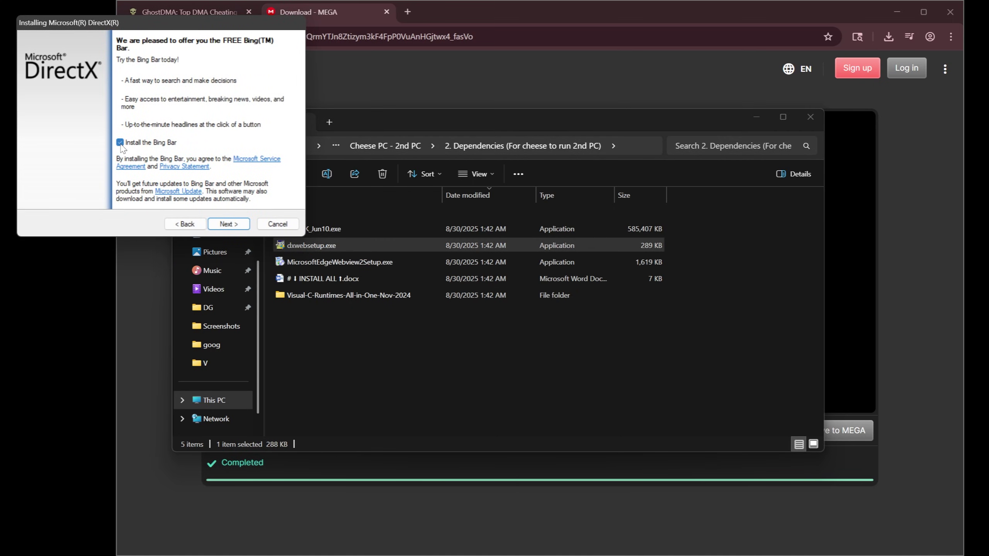
left_click(229, 224)
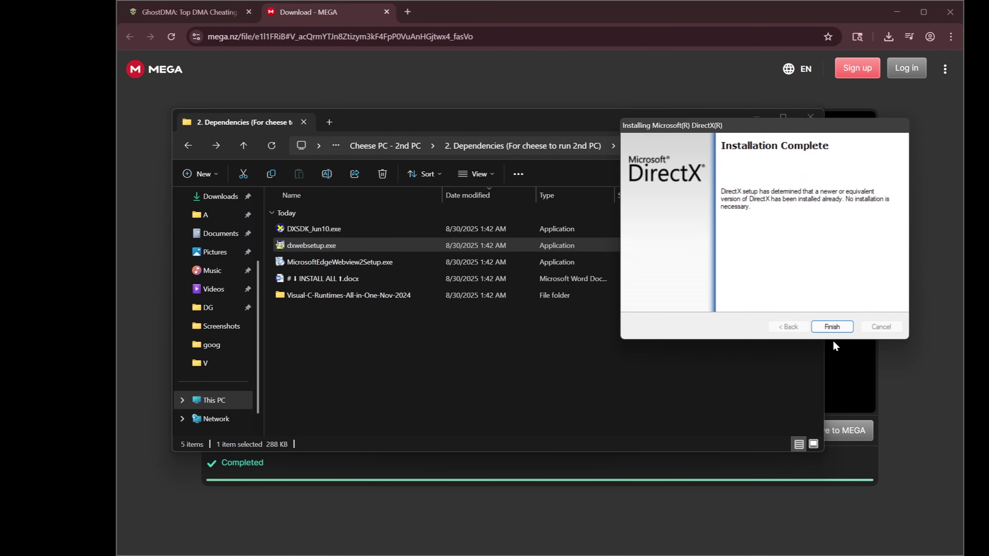
left_click(832, 327)
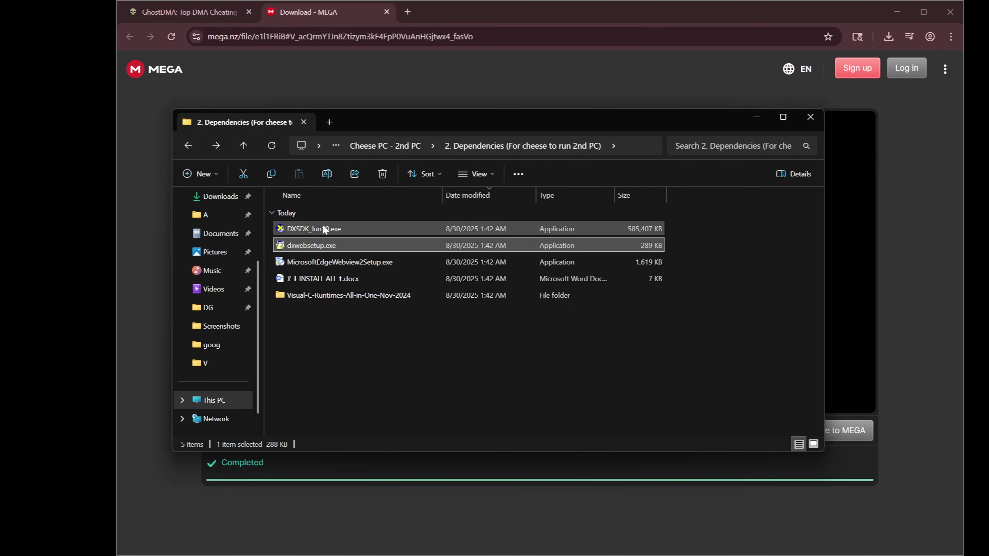
Step: Install the Microsoft DirectX SDK (June 2010) with DXSDK_Jun10.exe, accepting the license and declining the Customer Experience Improvement Program
left_click(322, 226)
double_click(626, 223)
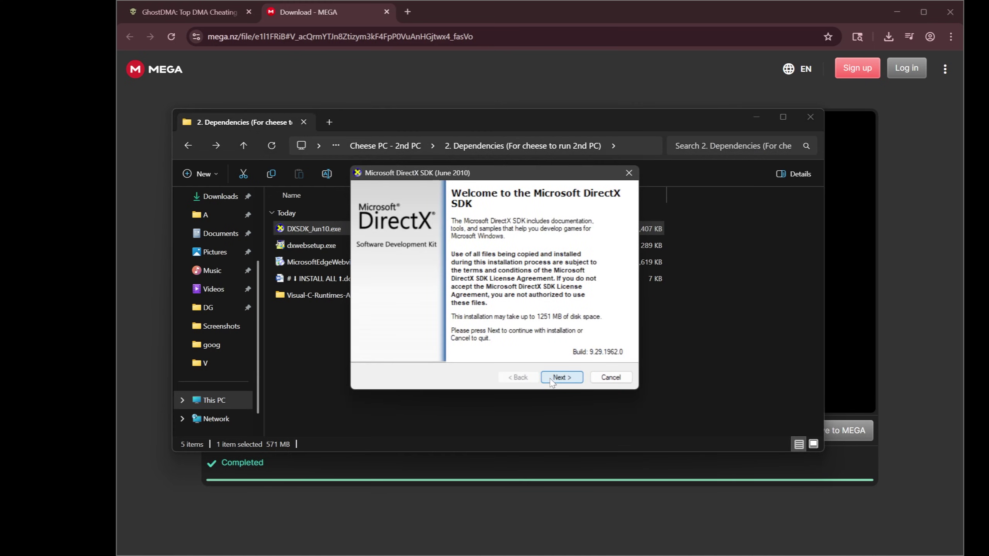
left_click(561, 376)
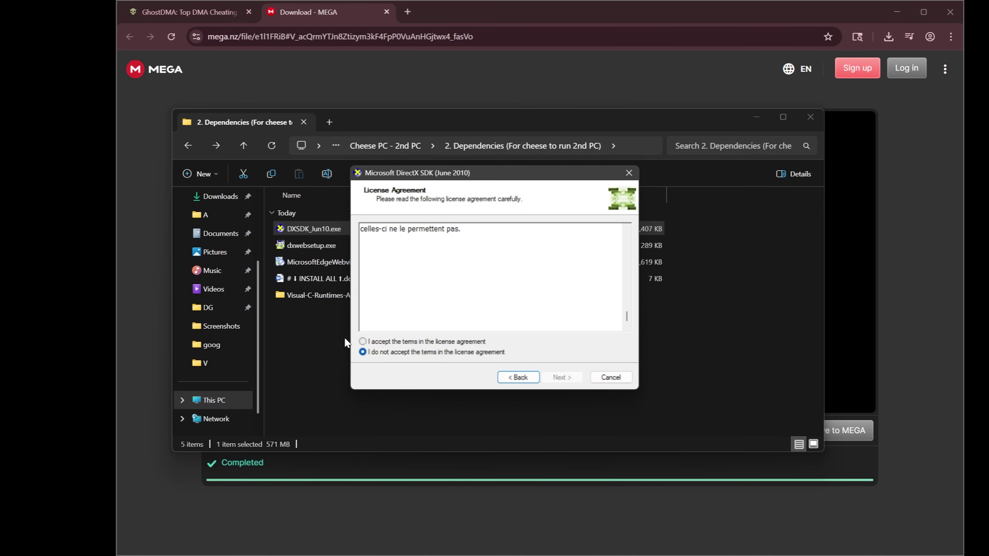
left_click(380, 342)
left_click(561, 376)
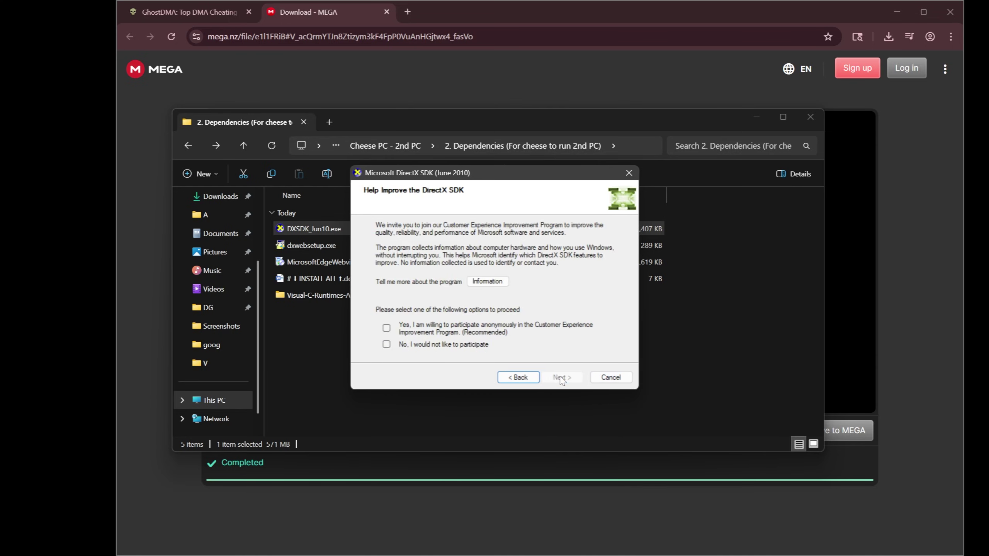
left_click(386, 344)
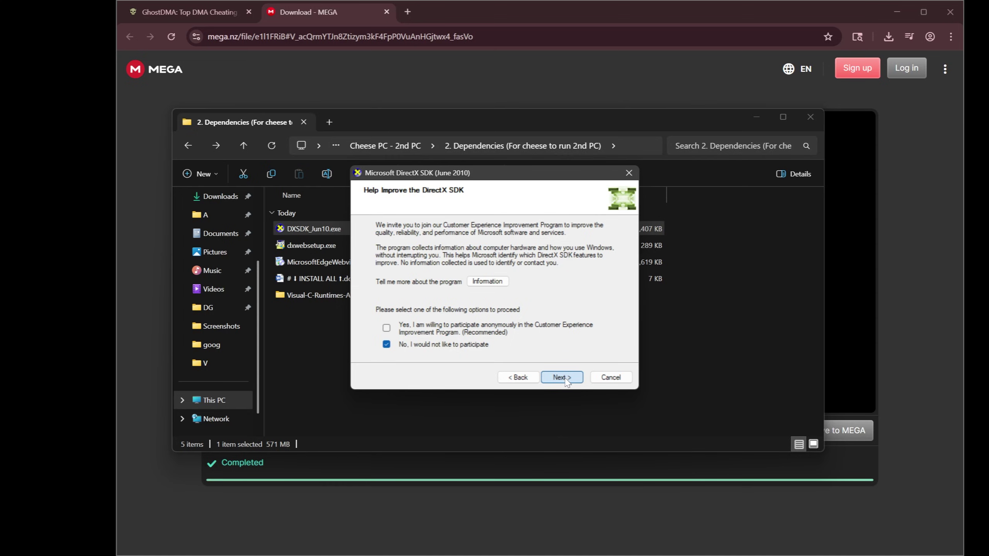
left_click(563, 381)
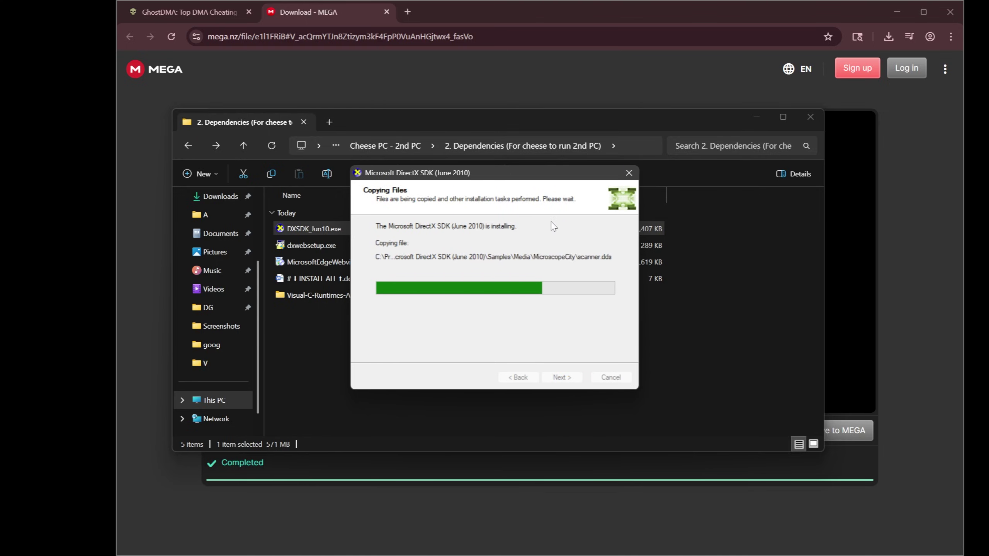
left_click(541, 369)
Step: Install the CH341SER.INF driver using CH341SER.EXE from the "3. Adruino CH340 Driver" folder, and close the driver setup
key("alt+Up")
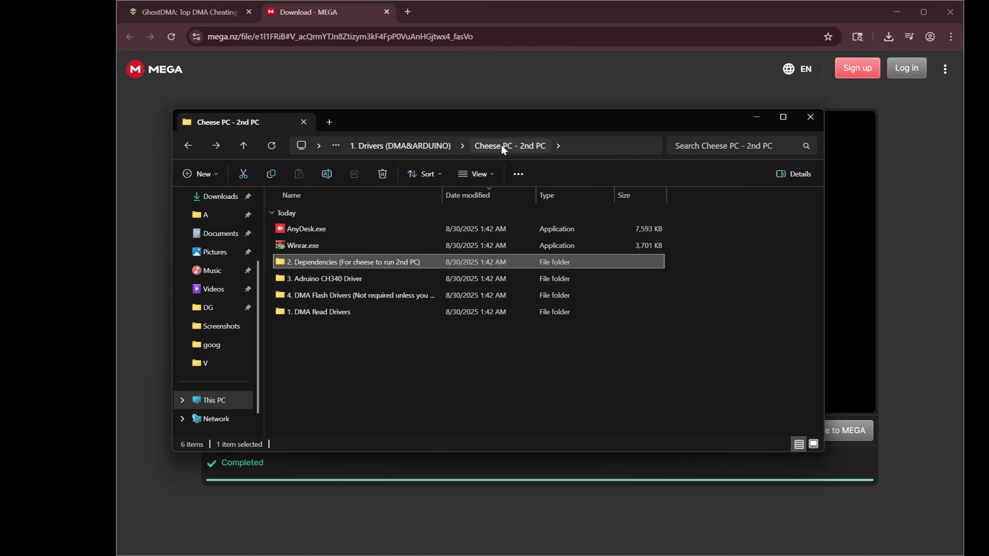
double_click(380, 280)
double_click(311, 228)
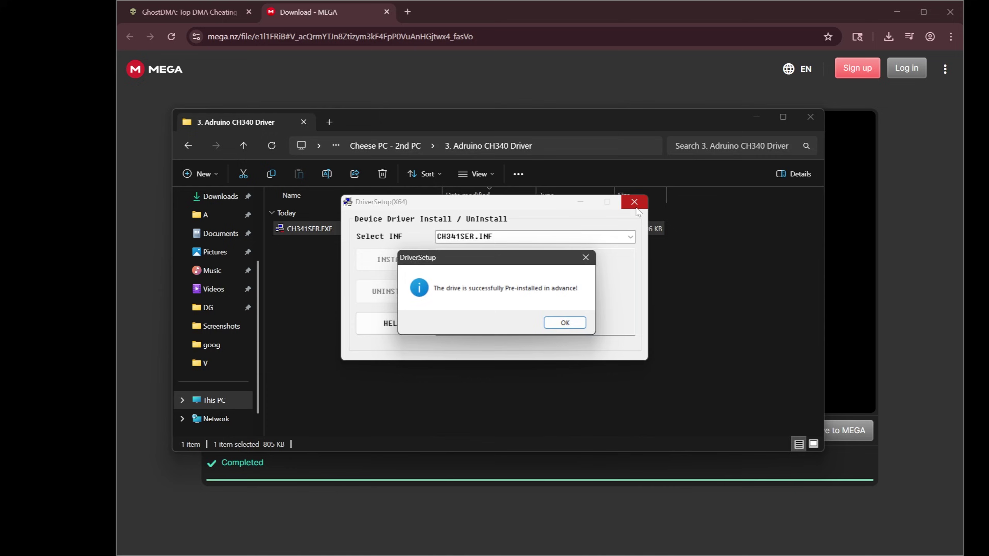
left_click(563, 323)
left_click(634, 202)
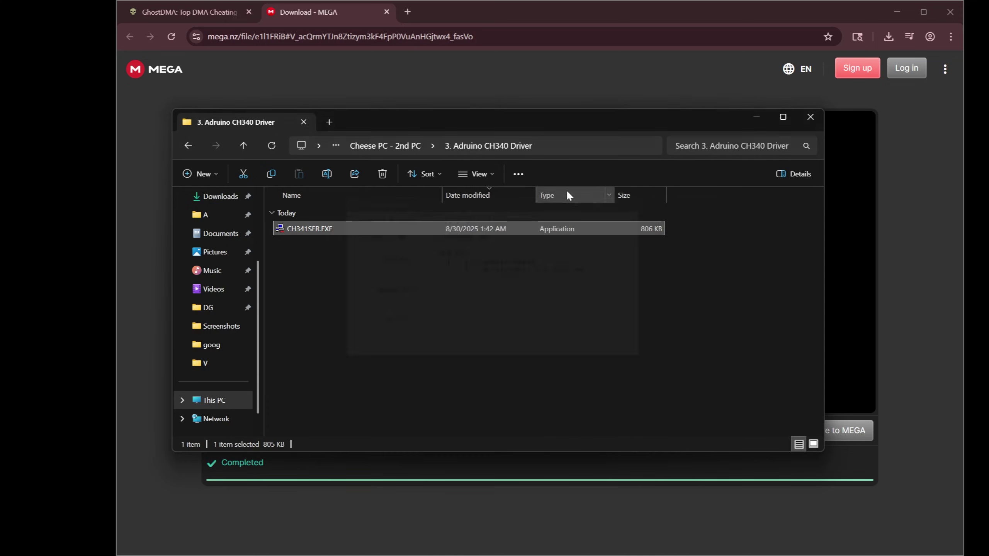
Step: Install the CH341WDM.INF driver using SETUP.EXE from CH341PAR in the DMA Flash Drivers' "ch347 driver needed" folder, then return to that parent folder
left_click(385, 146)
double_click(337, 295)
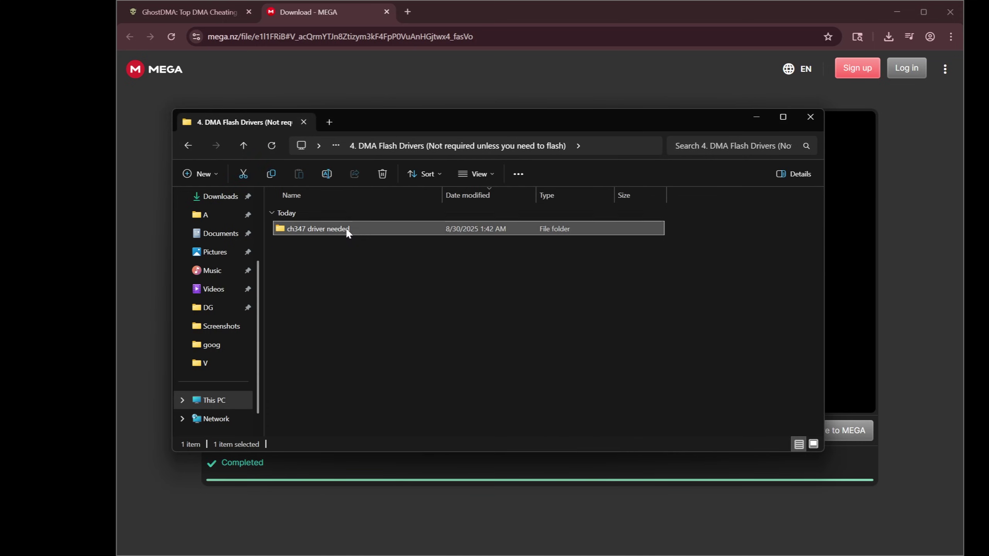
double_click(345, 228)
double_click(330, 246)
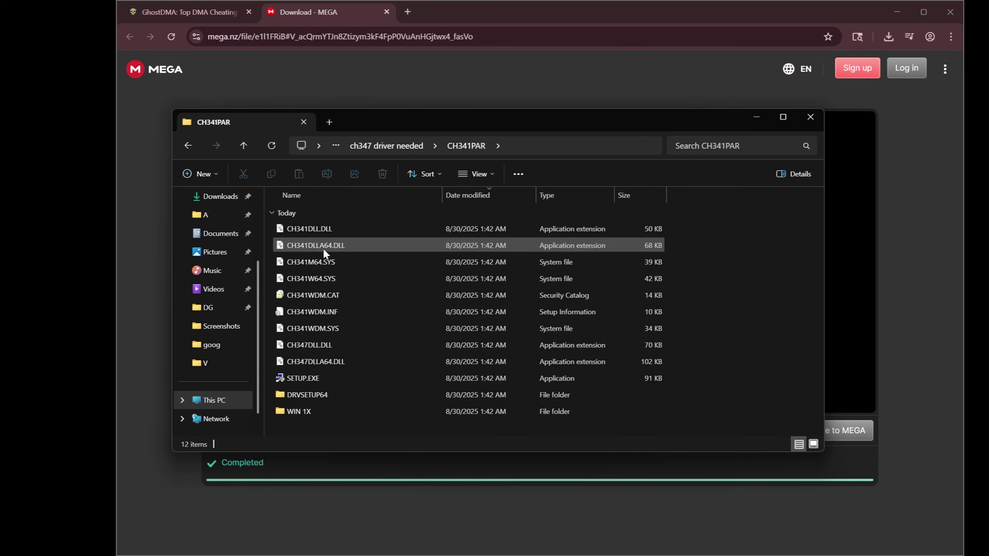
double_click(318, 377)
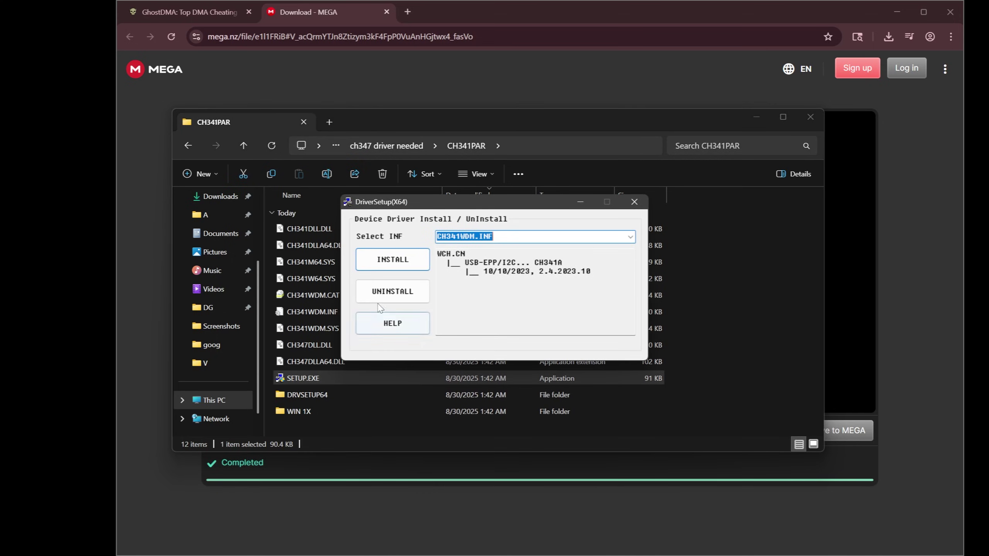
left_click(386, 259)
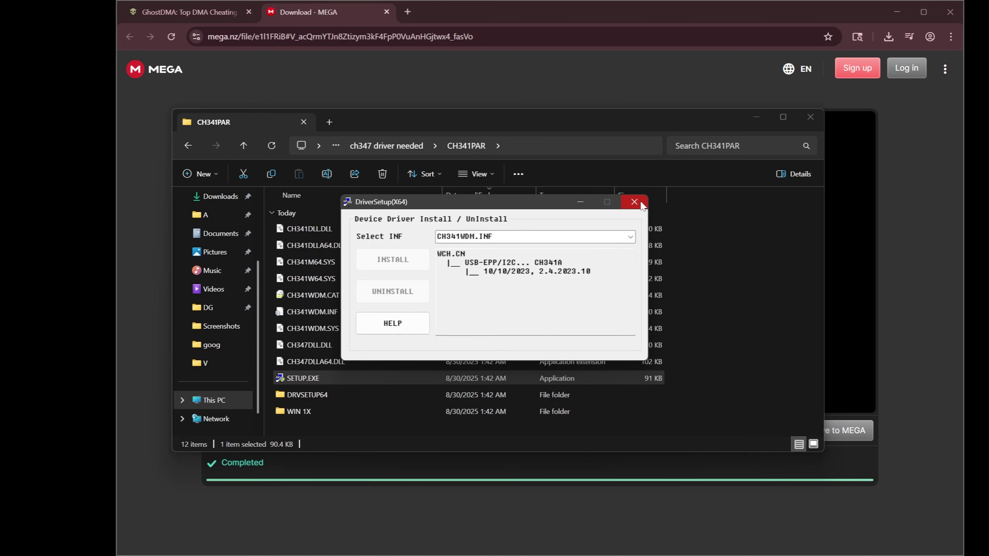
key("Return")
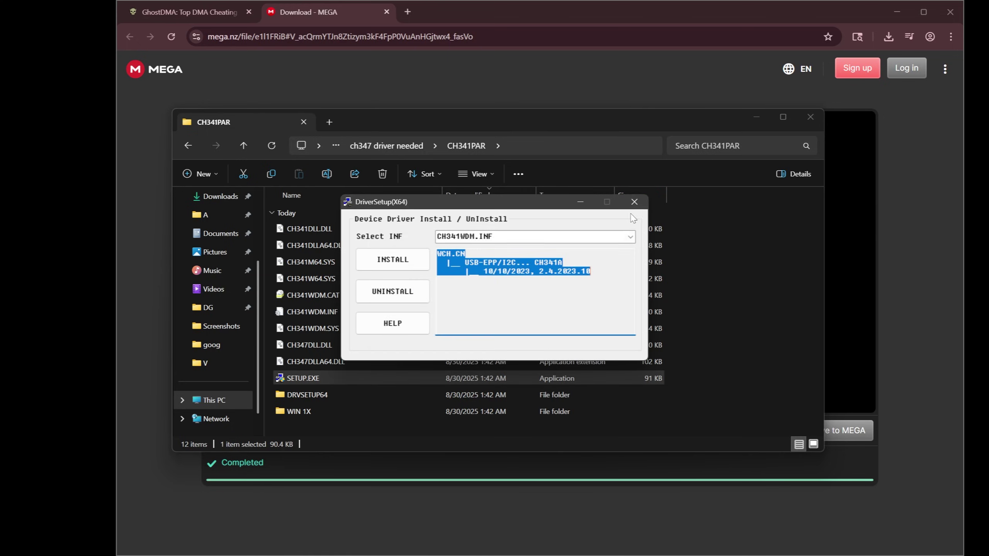
left_click(634, 201)
key("BackSpace")
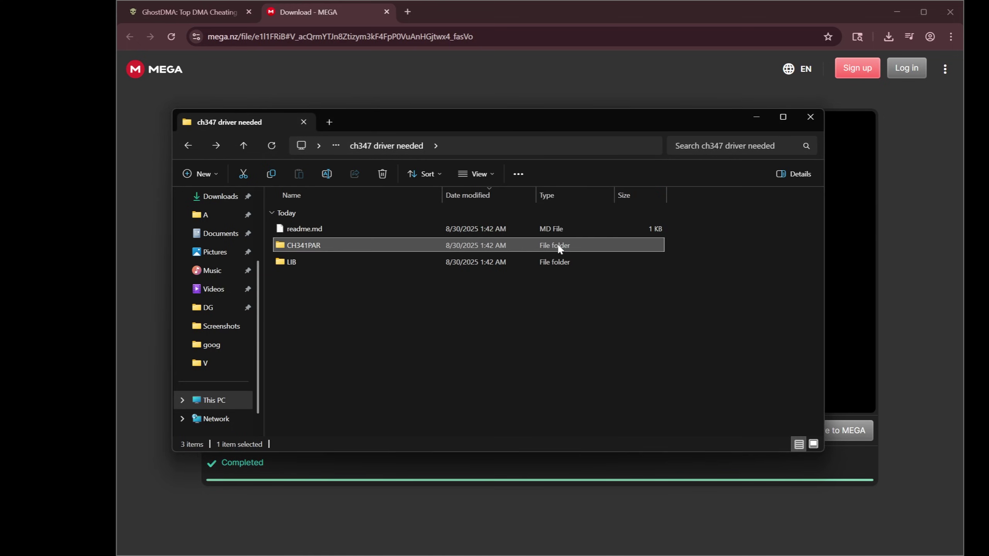